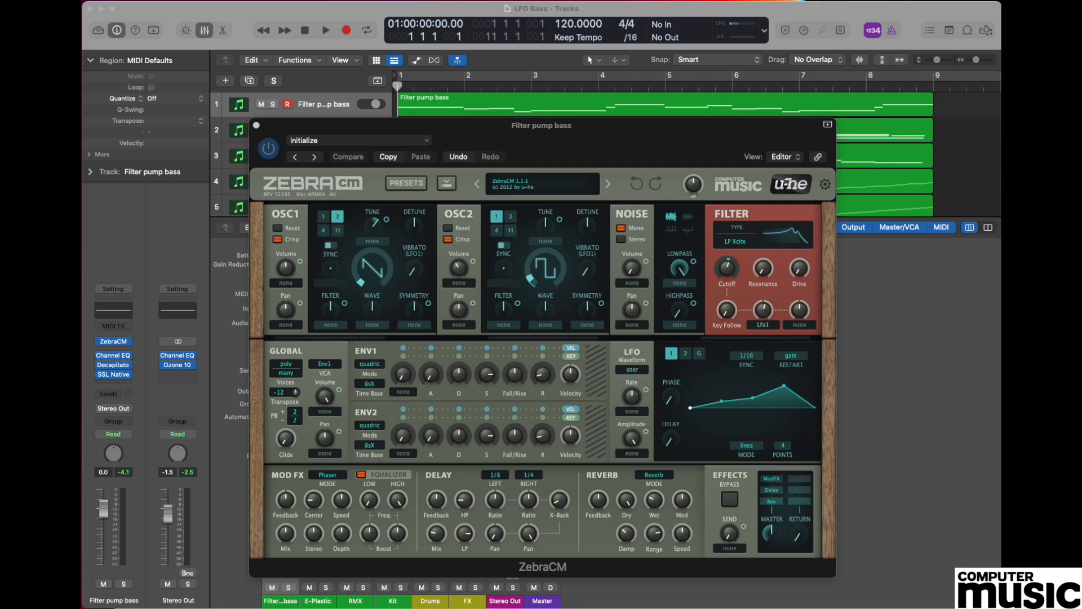
- Load the init preset in ZebraCM and turn down the Master level in the effects section
click(539, 187)
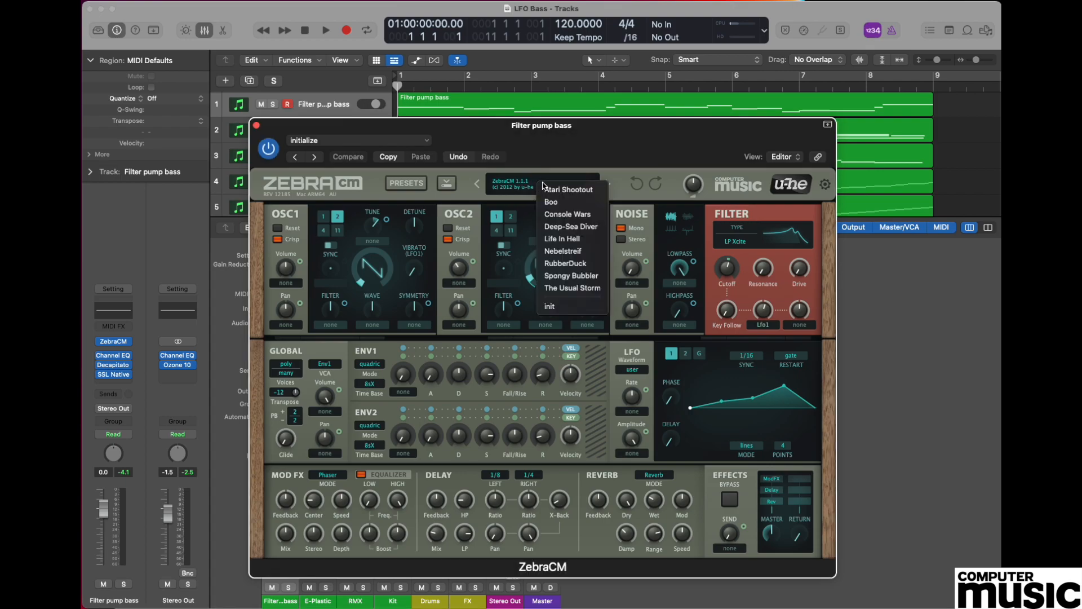
click(568, 306)
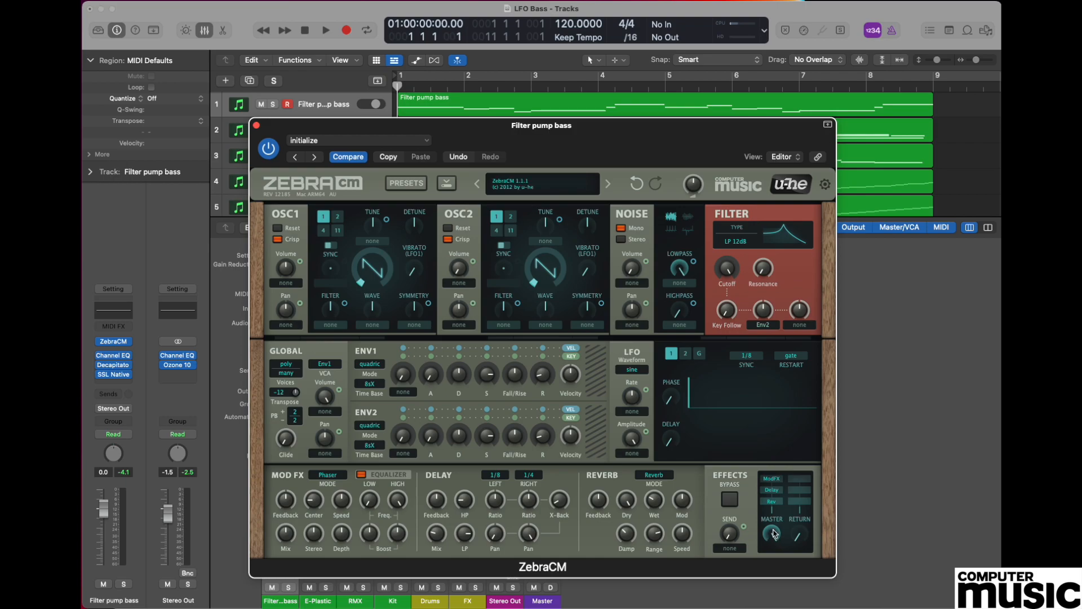
drag(774, 533, 766, 606)
- Set OSC1 to option 2 for its voice count and raise its Tune
click(339, 219)
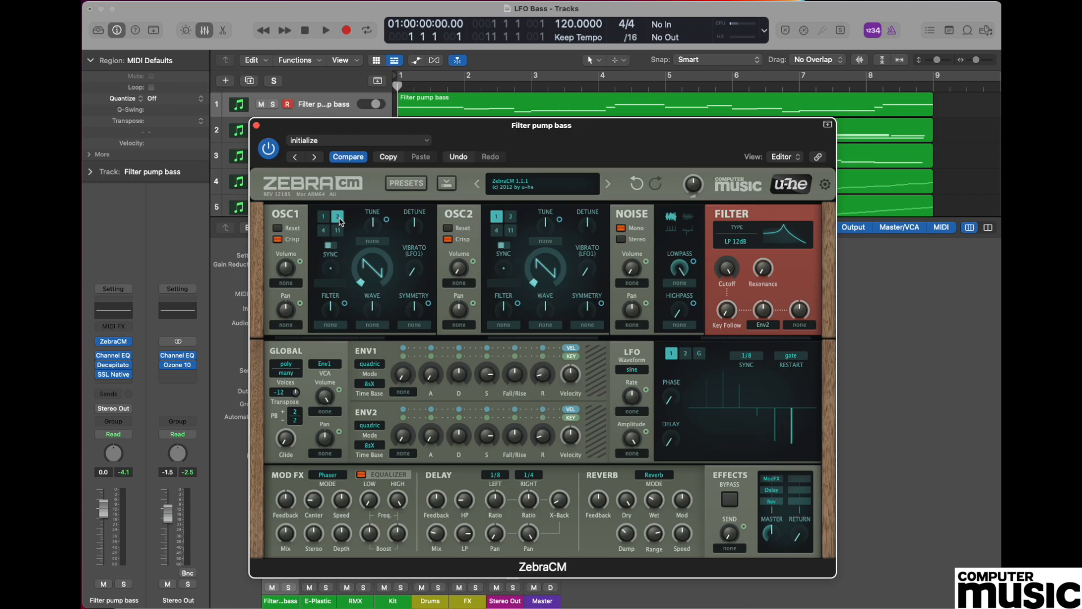
mouse_move(376, 229)
drag(372, 228, 374, 209)
- Change OSC2's waveform to a square wave and raise the OSC2 volume
click(547, 274)
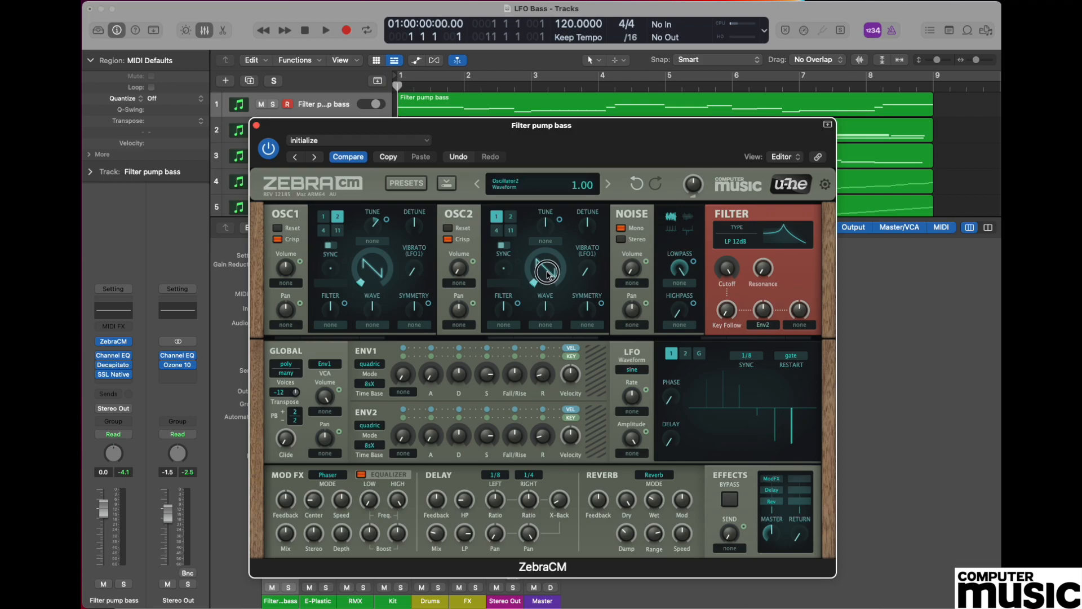
drag(547, 274, 553, 264)
mouse_move(555, 224)
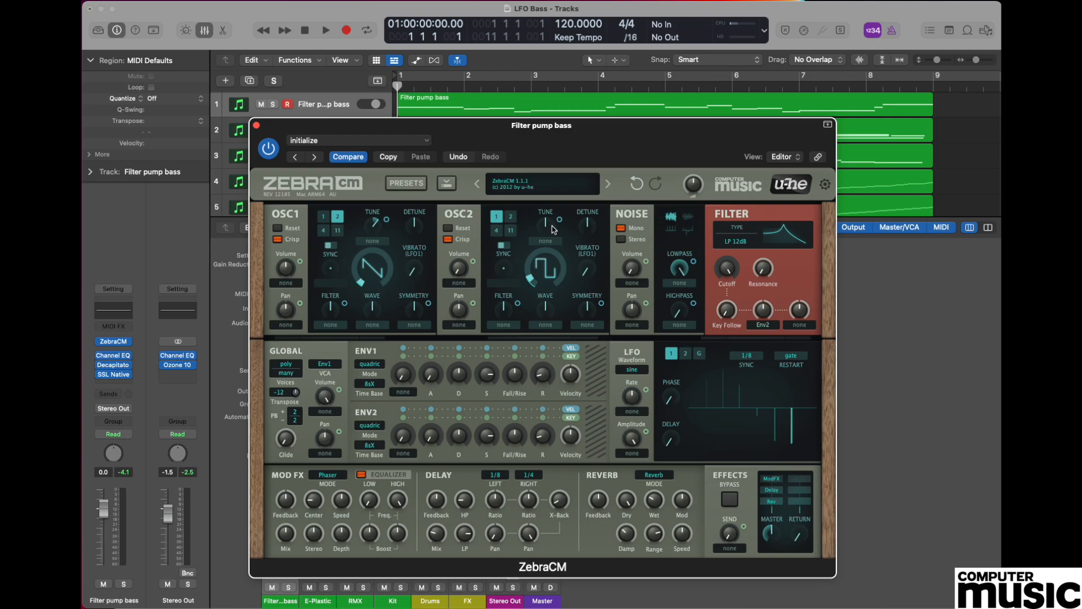
mouse_move(542, 269)
drag(460, 272, 467, 214)
- Set the filter type to LP Xcite and lower the filter cutoff
click(747, 247)
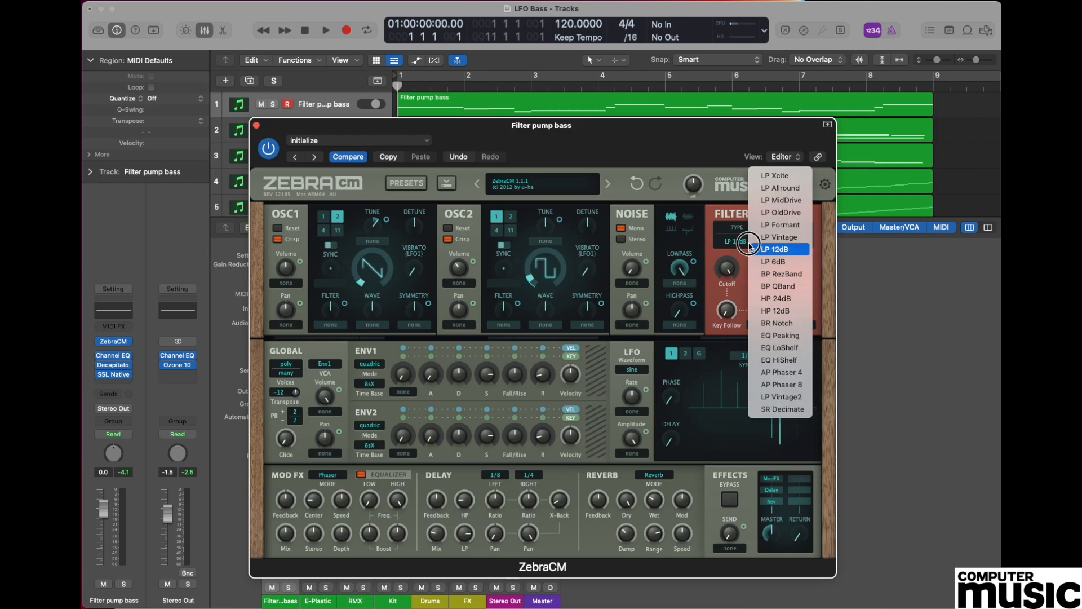
click(796, 177)
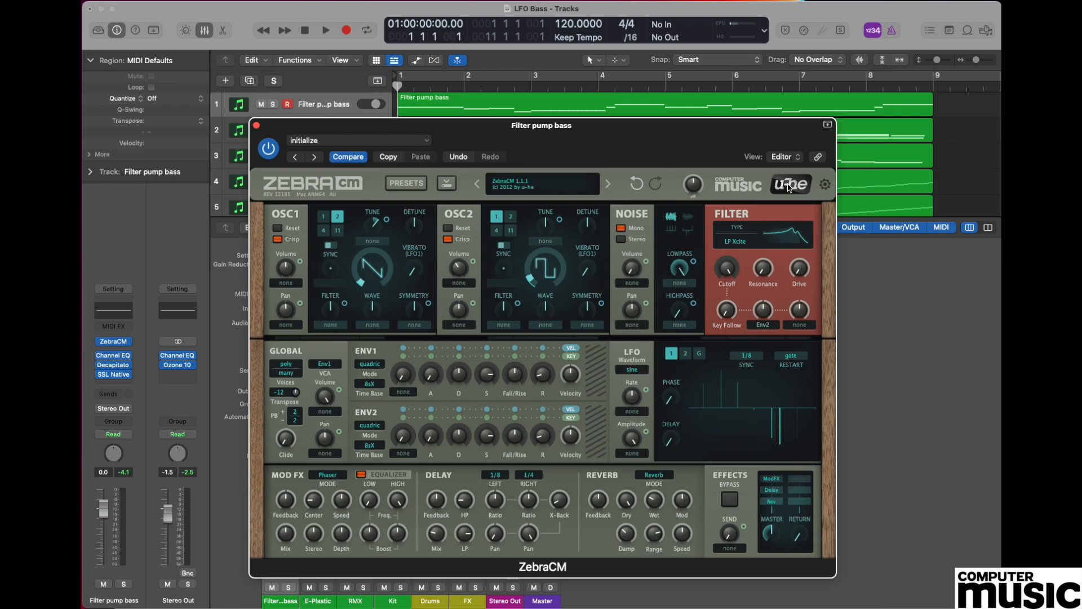
mouse_move(729, 270)
drag(729, 271, 732, 327)
- Assign Lfo1 as the filter's first modulation source and raise its modulation depth slightly
click(767, 329)
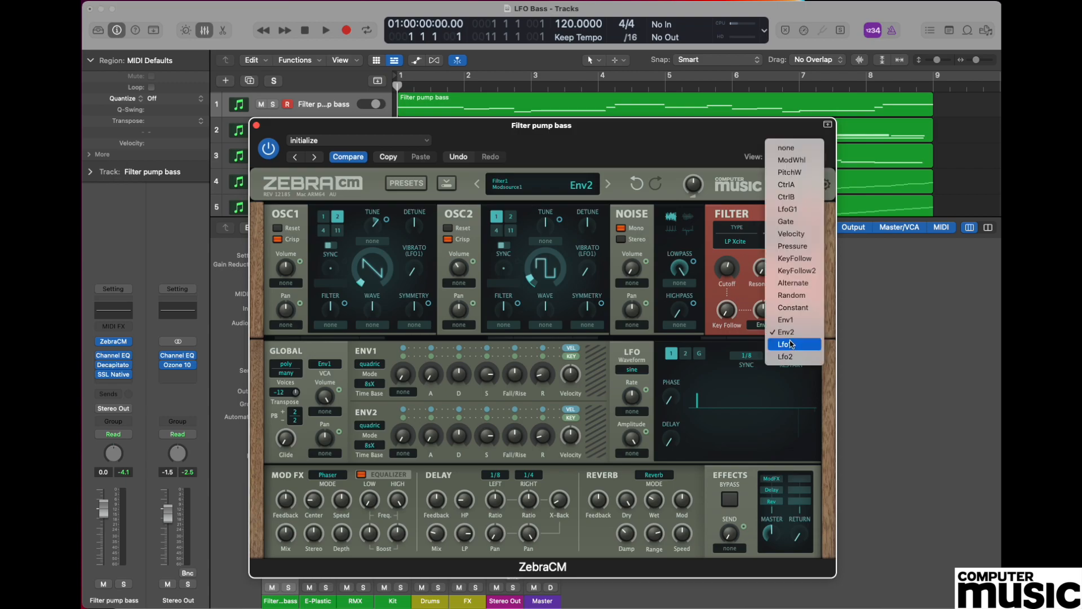
click(803, 345)
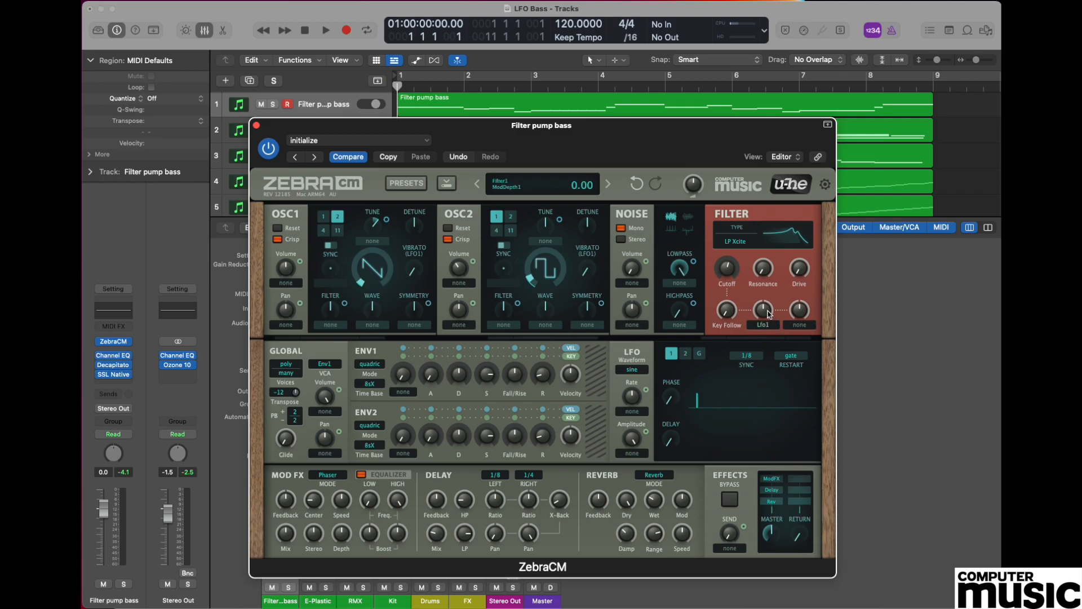
drag(766, 313, 768, 305)
- Set the LFO1 waveform to user and its sync rate to 1/16
click(637, 371)
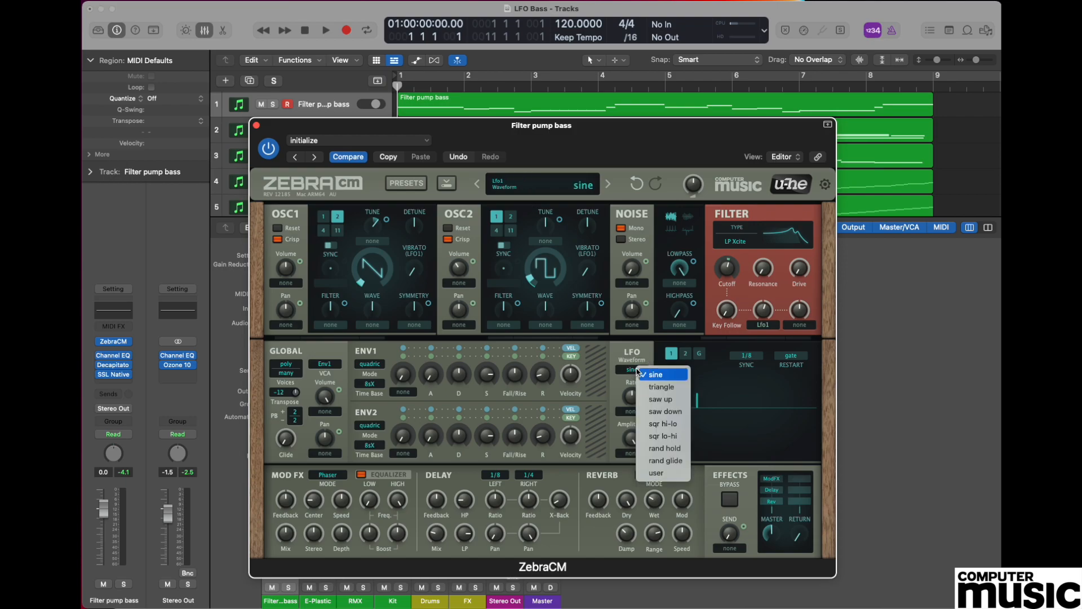
click(660, 475)
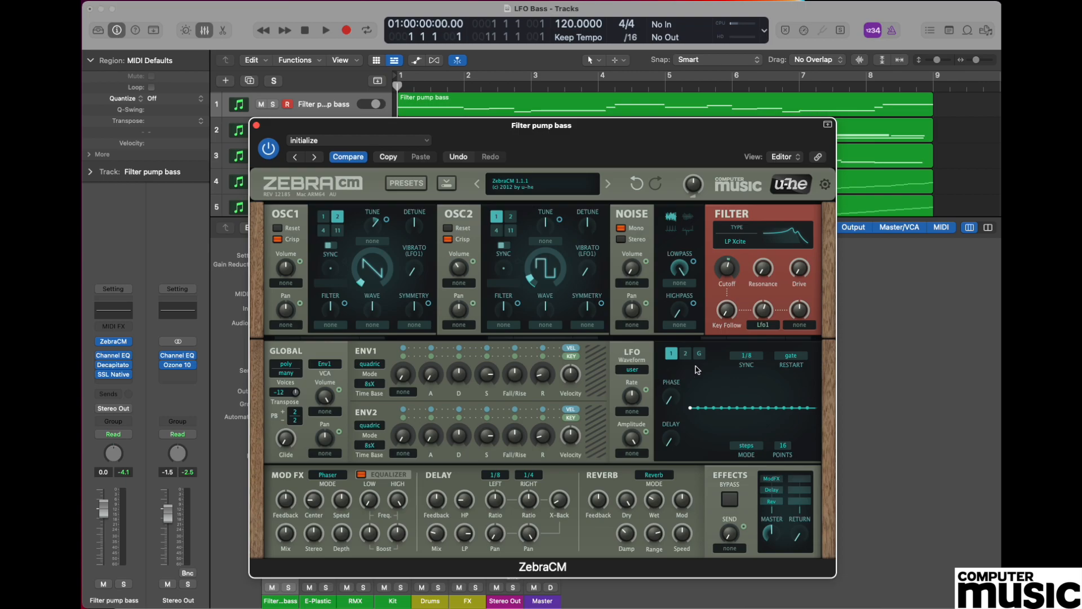
click(750, 359)
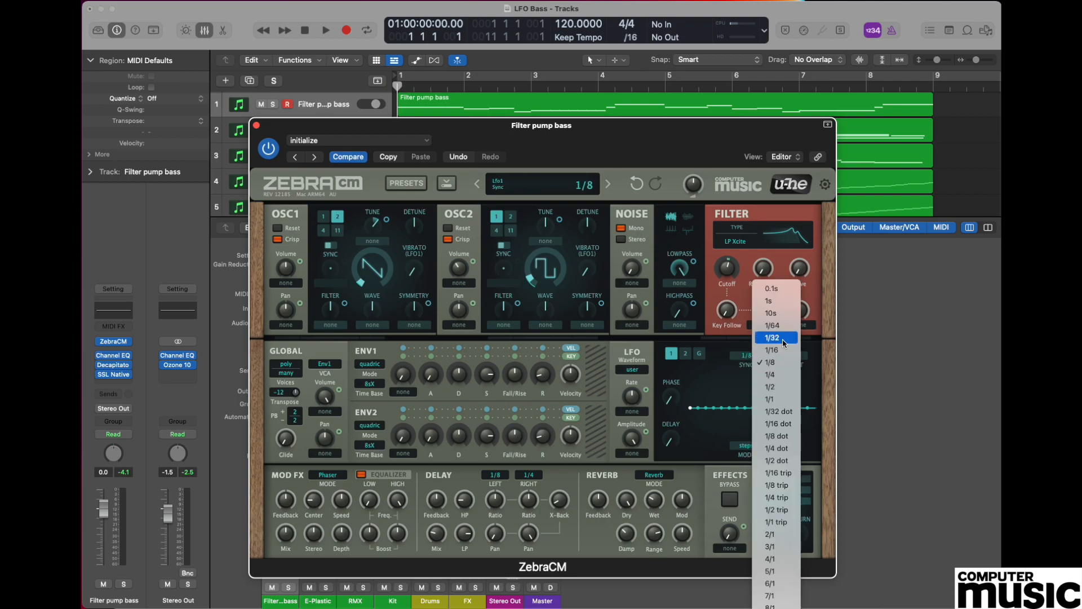
click(772, 350)
- Set the LFO1 user waveform's mode to lines with 4 points
click(750, 449)
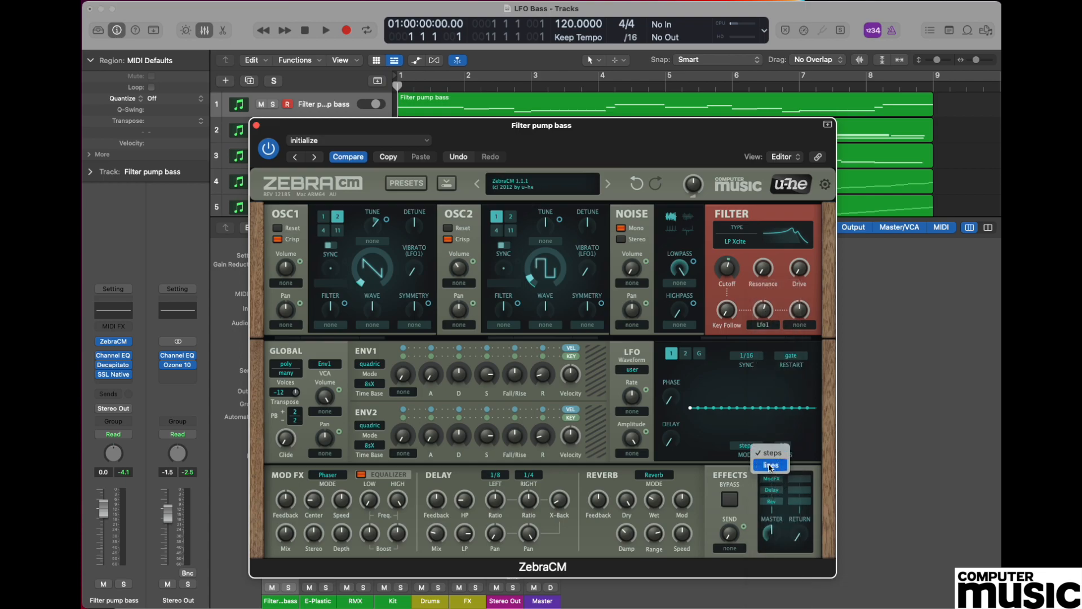
click(770, 465)
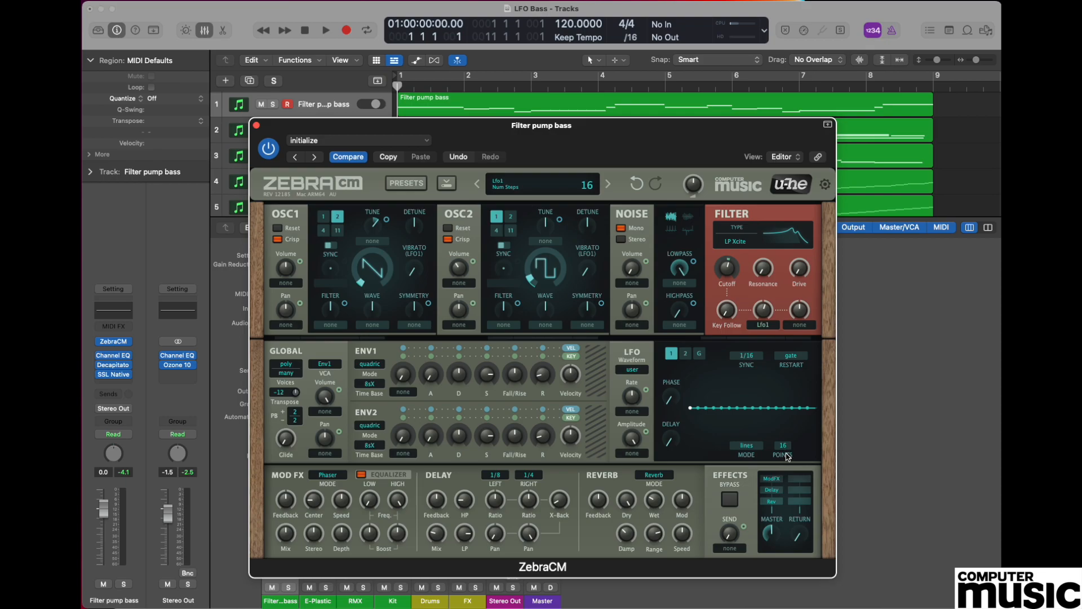
click(786, 448)
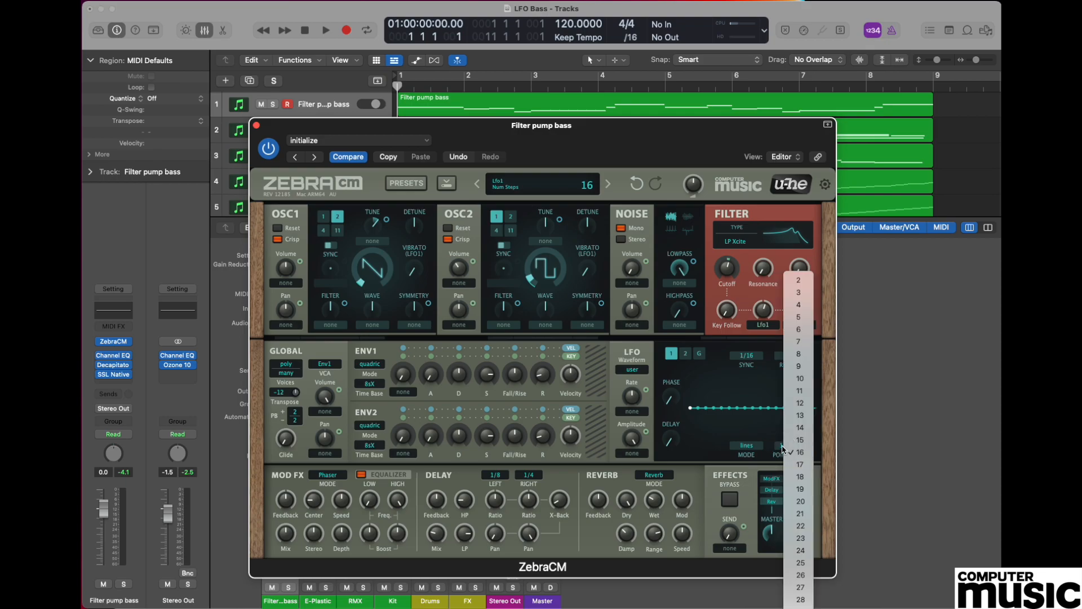
click(800, 305)
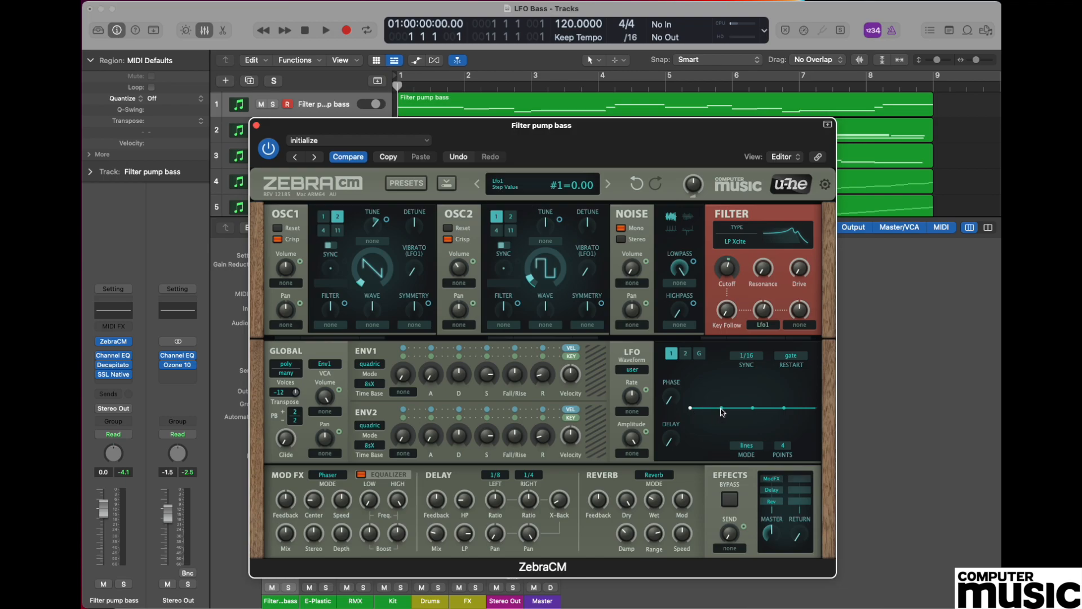
- Raise the second, third and fourth points of the LFO1 curve progressively into a rising ramp that peaks at the fourth
drag(721, 408, 724, 402)
drag(753, 408, 789, 384)
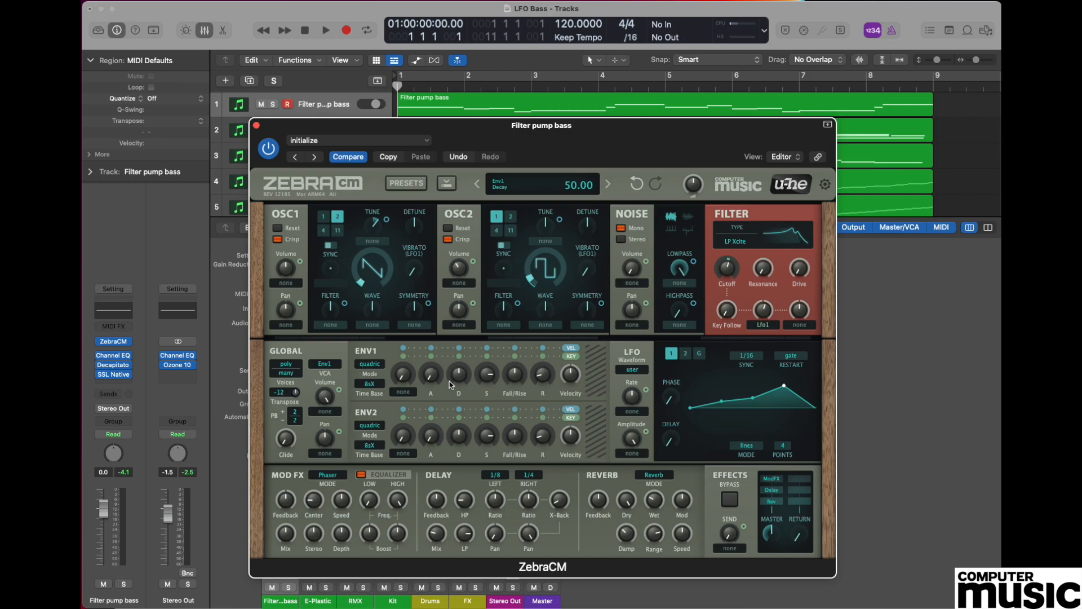
click(433, 383)
click(544, 377)
- View the Decapitator and SSL Native plug-ins on the Filter pump bass channel, and close the ZebraCM window
click(170, 43)
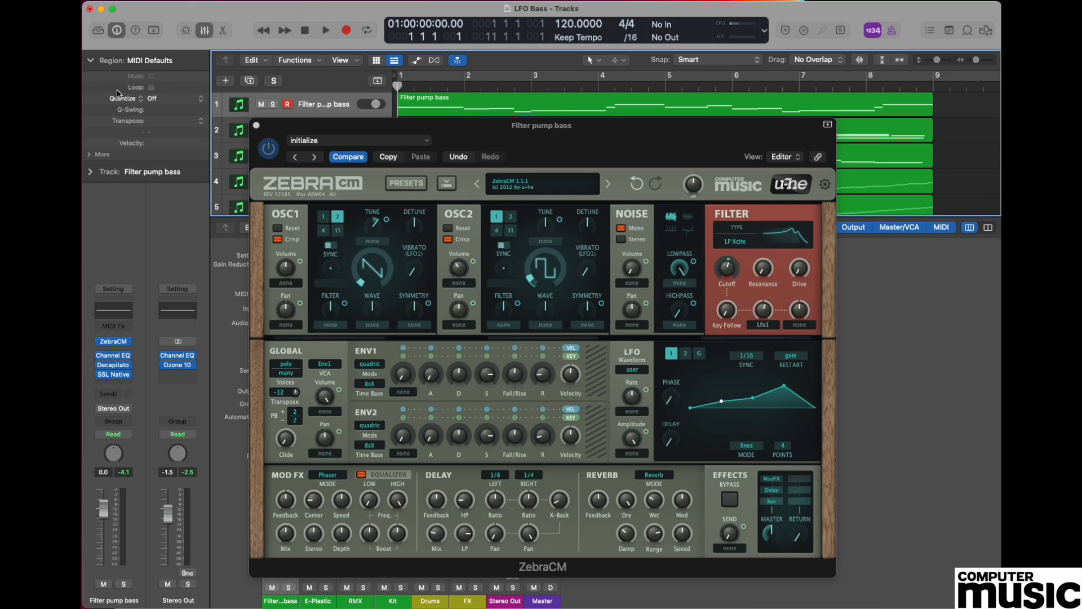
mouse_move(117, 367)
click(115, 367)
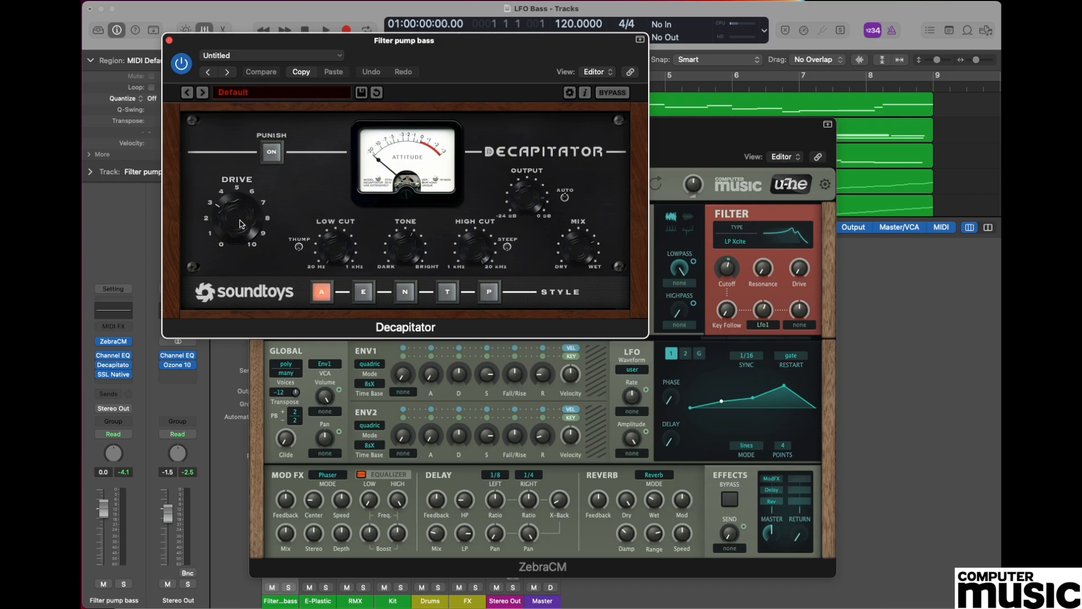
click(113, 374)
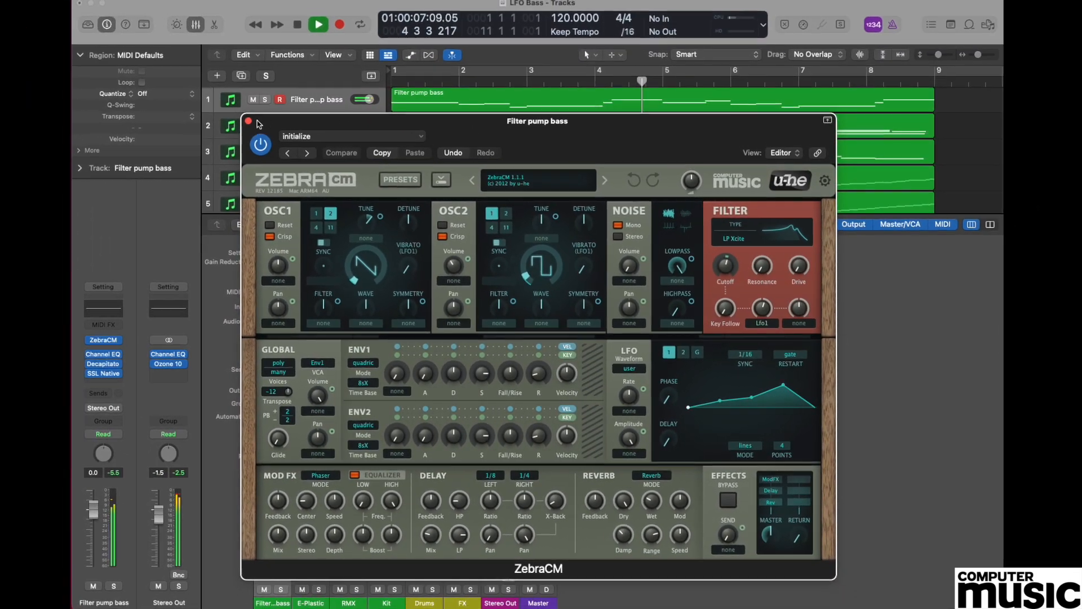
click(248, 121)
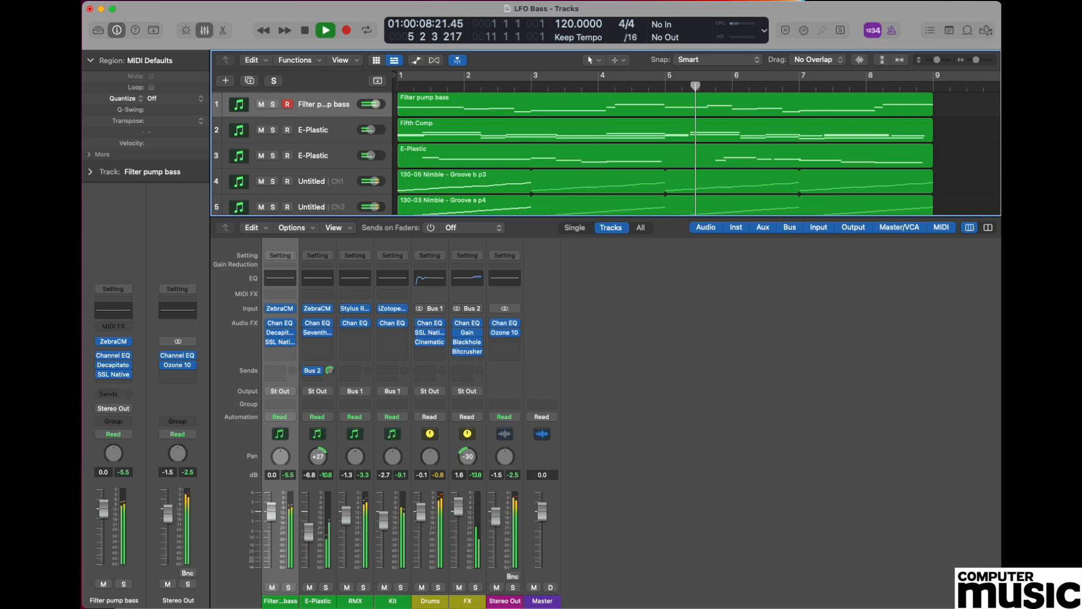